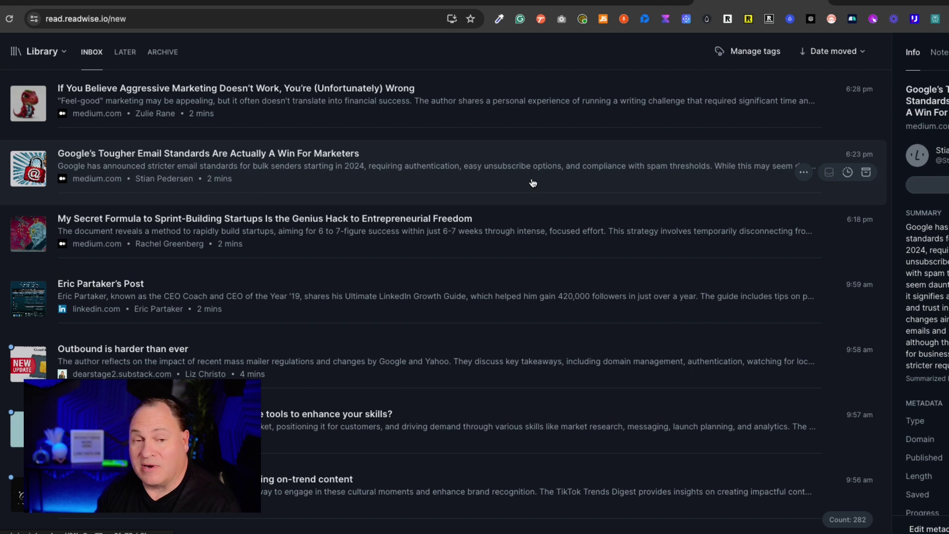
# Switch to Medium and open the article "How to Craft an Email That People Actually Respond to" from the Marketing feed.
pyautogui.click(479, 1)
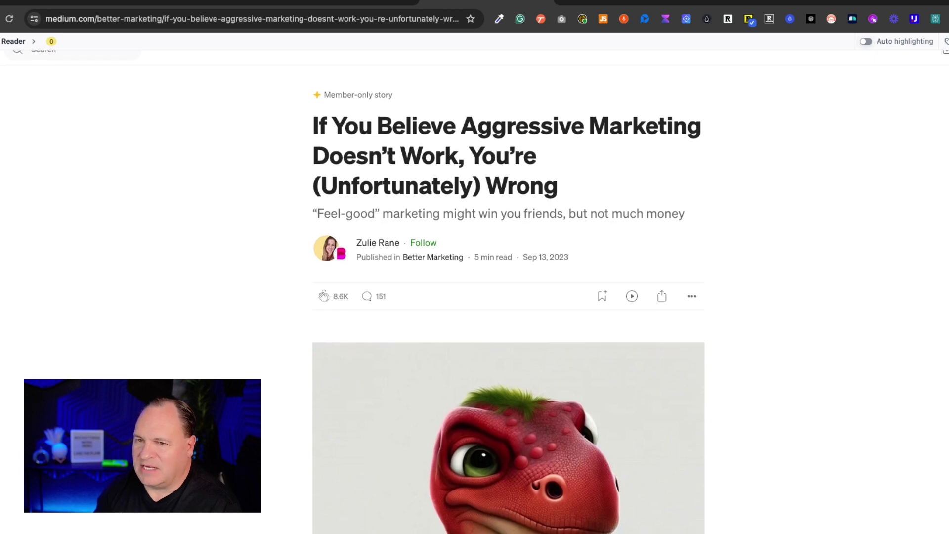
pyautogui.press('super+Left')
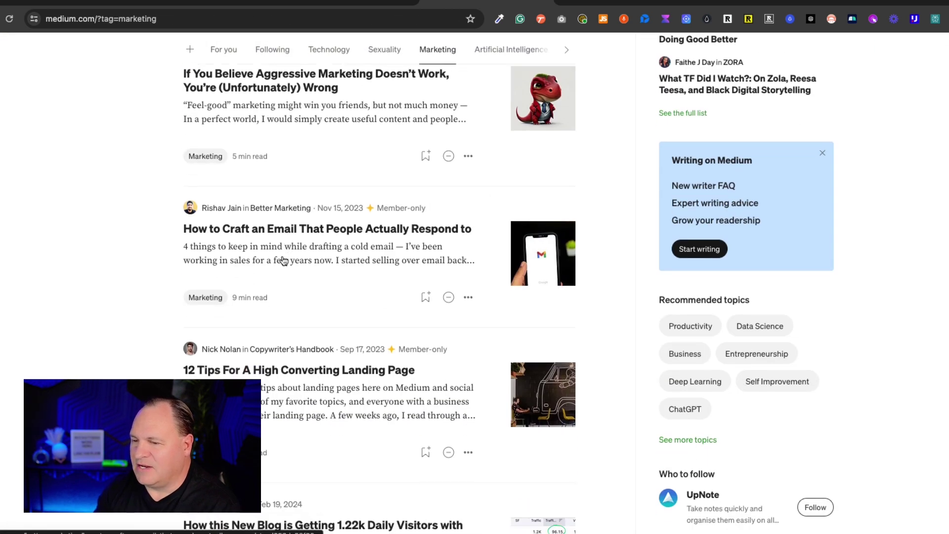
pyautogui.click(336, 231)
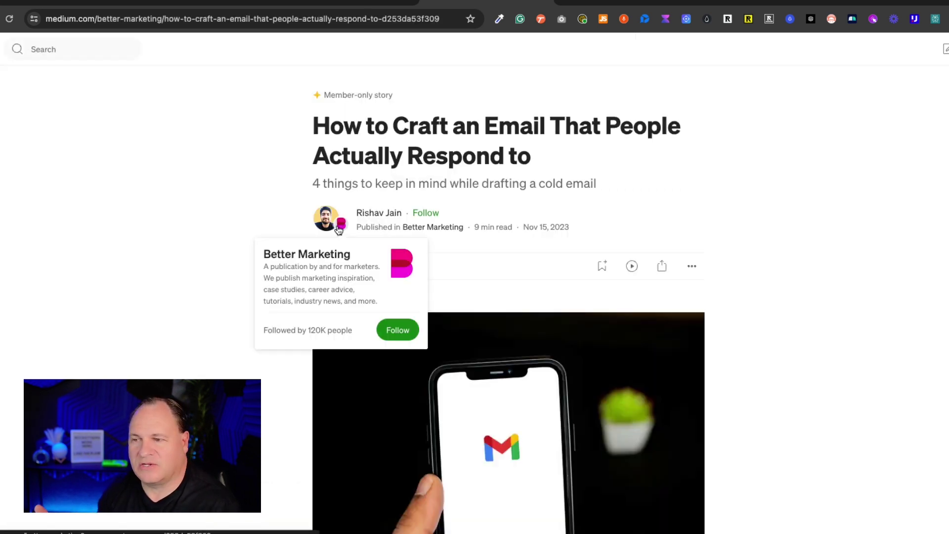
# Skim the cold-email article on Medium down to its subject line advice and save it to Readwise Reader.
pyautogui.scroll(-9, 87, 190)
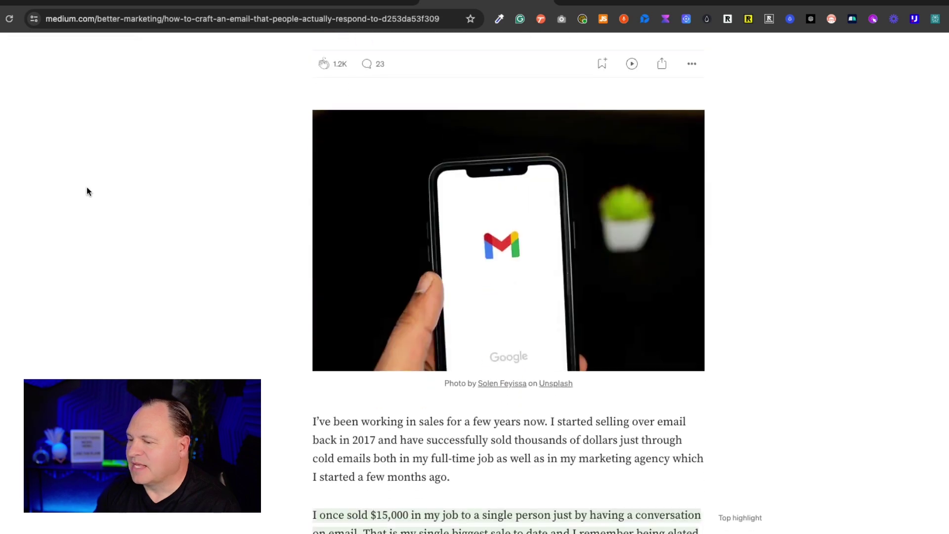
pyautogui.scroll(-5, 87, 192)
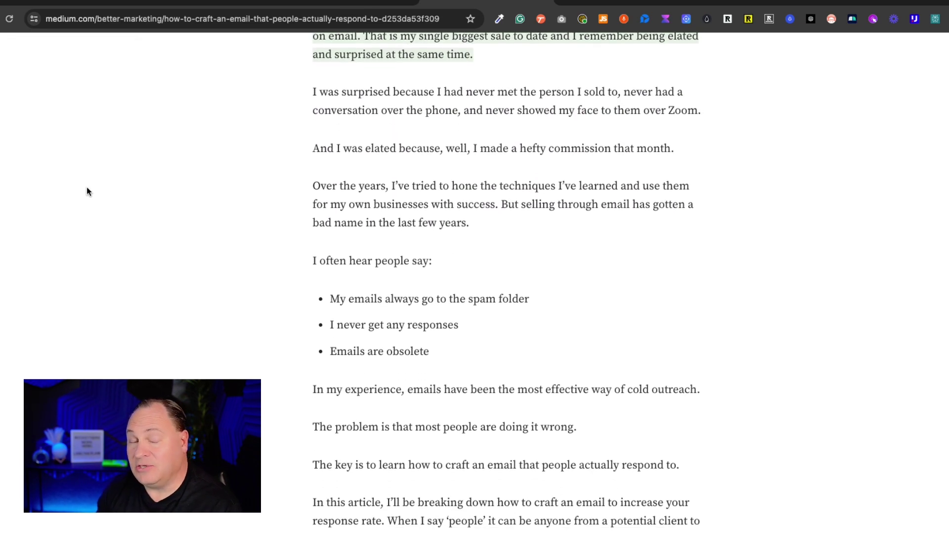
pyautogui.scroll(-10, 87, 191)
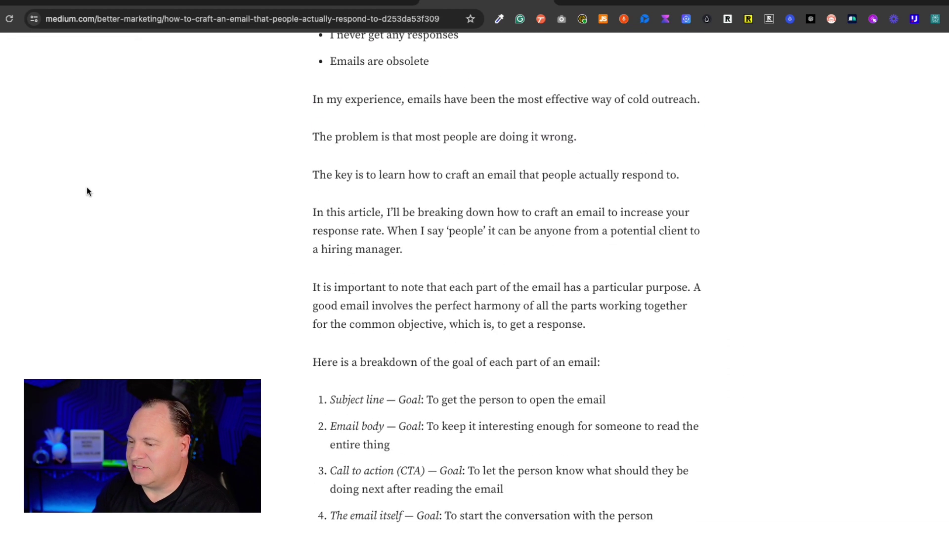
pyautogui.scroll(-8, 87, 191)
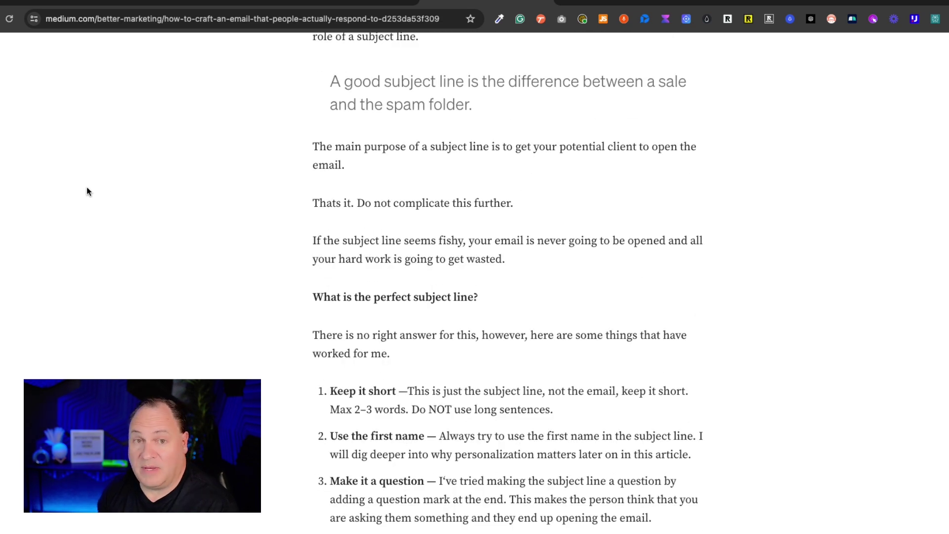
pyautogui.scroll(20, 88, 191)
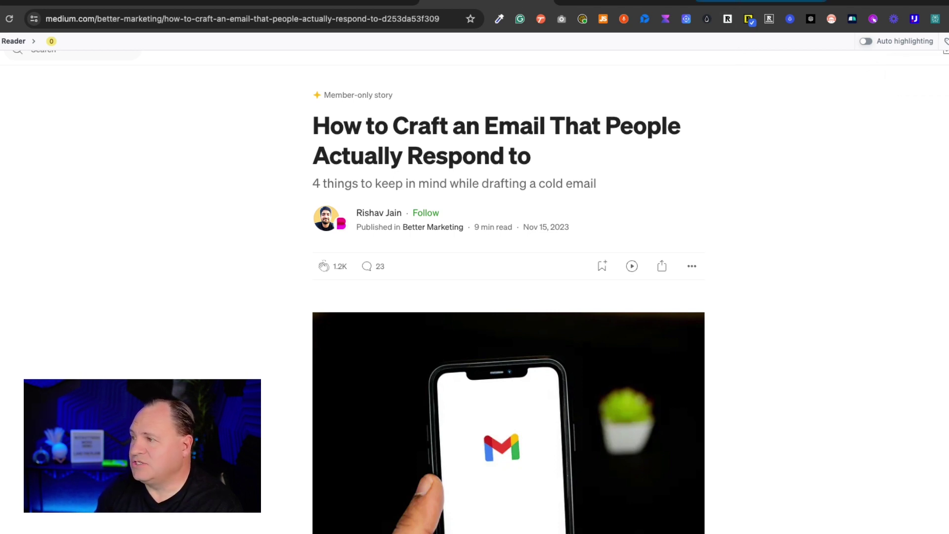
# Switch to Readwise Reader and open the newly saved cold-email article from the inbox, reopening it until its parsed text loads.
pyautogui.click(735, 2)
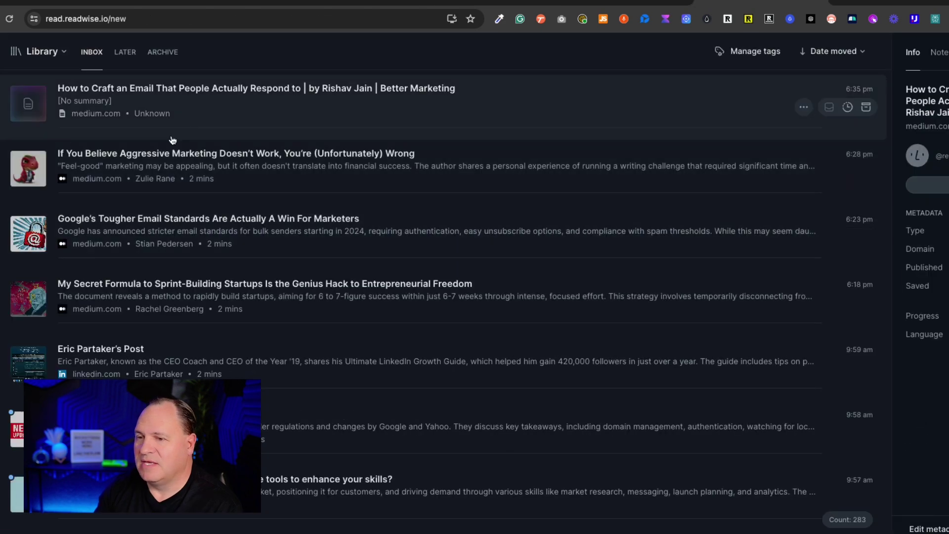
pyautogui.click(193, 90)
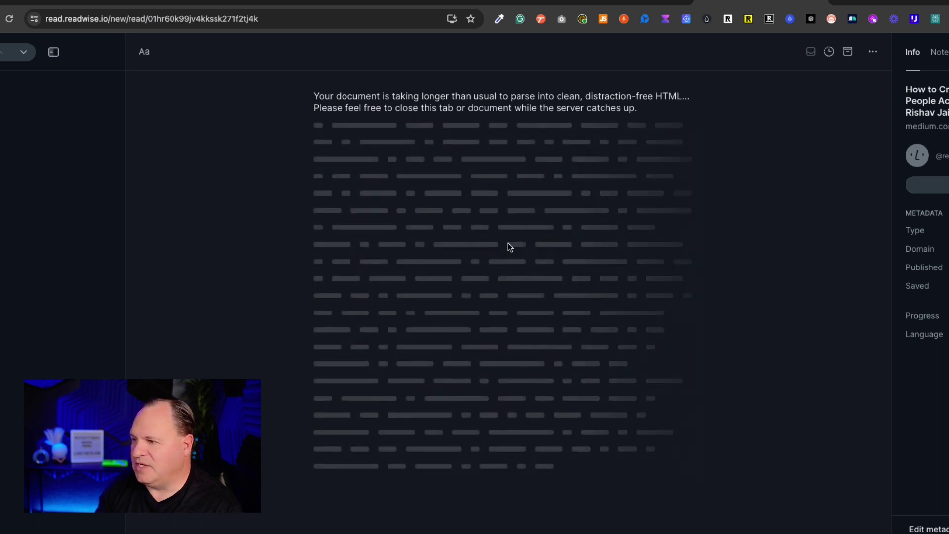
pyautogui.click(28, 48)
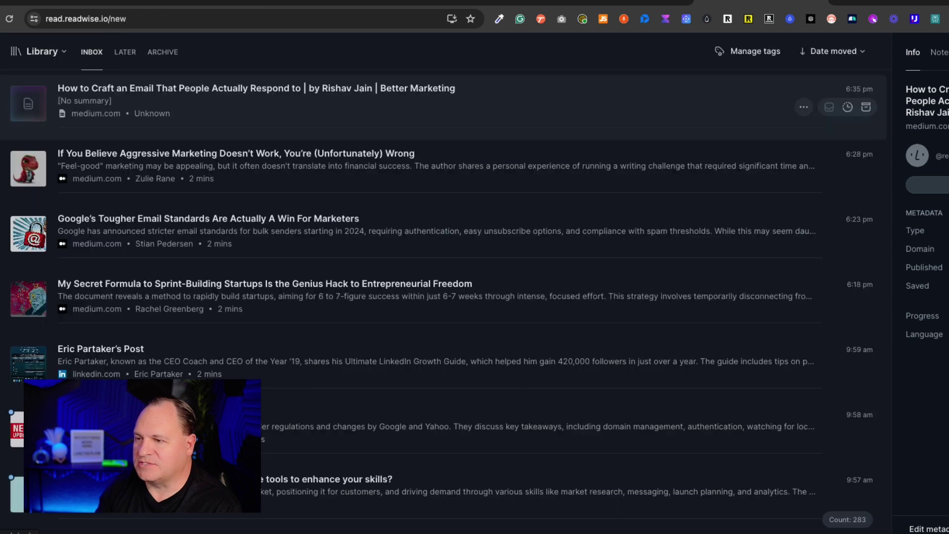
pyautogui.click(156, 89)
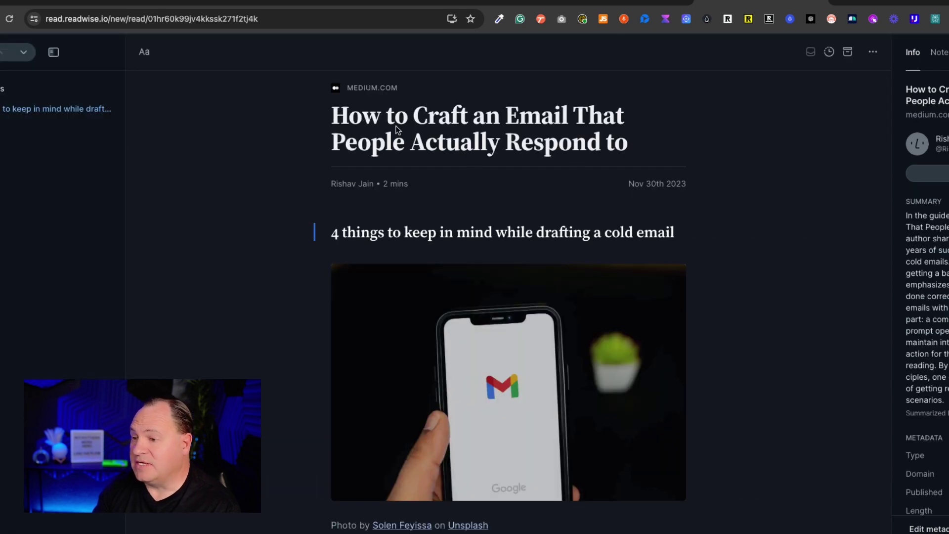
# Read through the Reader copy of the cold-email article to its end and return to its title.
pyautogui.scroll(-15, 553, 160)
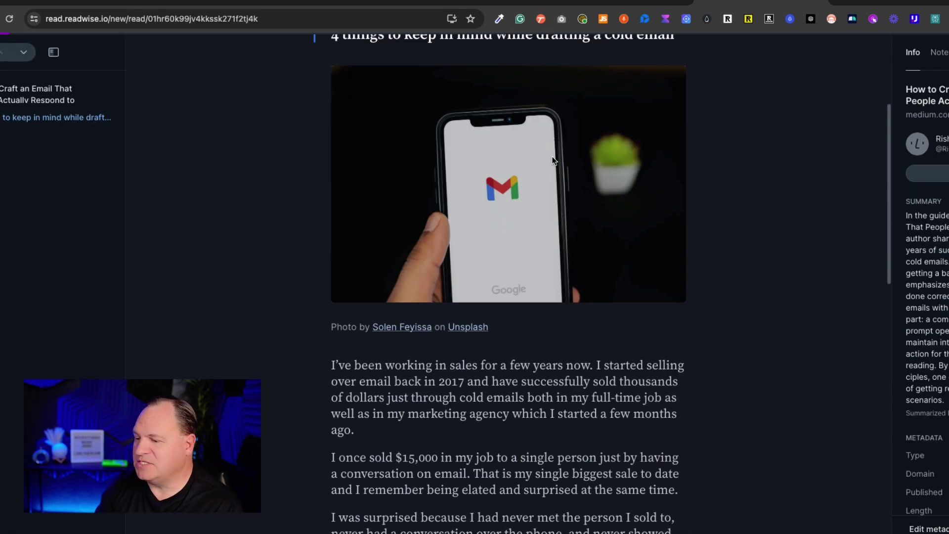
pyautogui.scroll(-5, 553, 158)
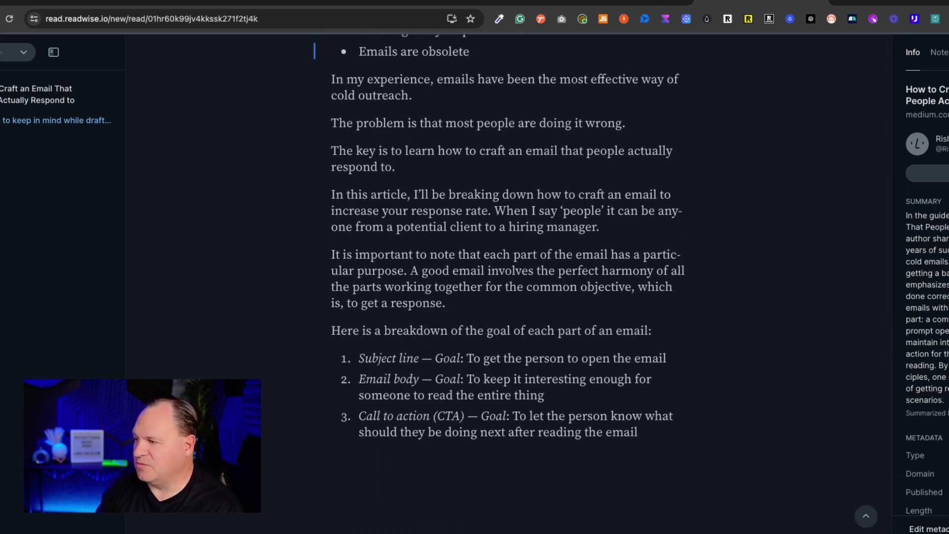
pyautogui.scroll(-1, 583, 258)
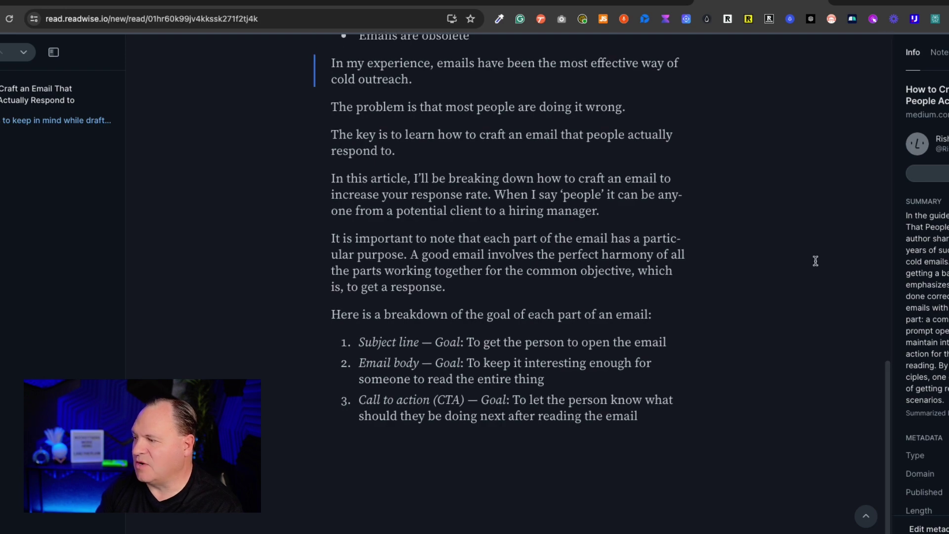
pyautogui.scroll(3, 767, 264)
pyautogui.scroll(12, 766, 264)
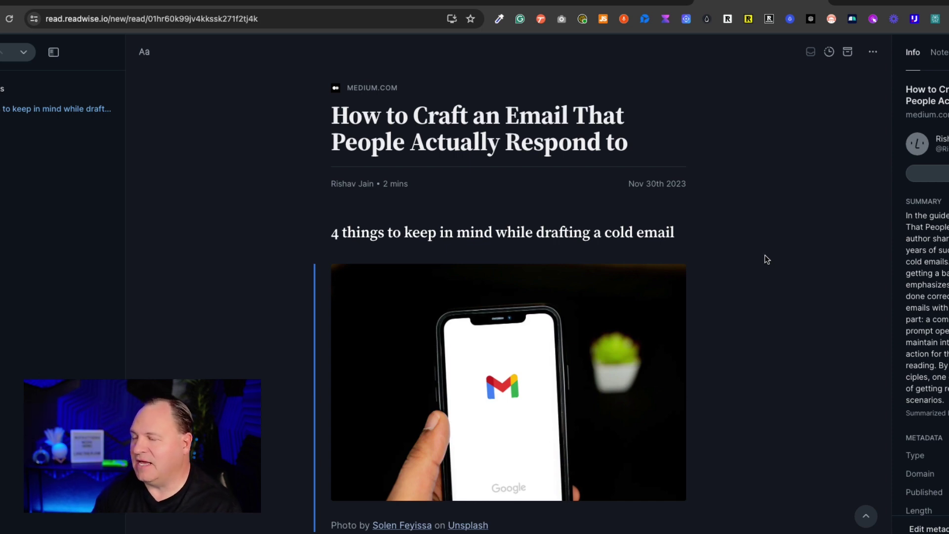
# Switch to Synergetic's Make Apps Library page and examine the available app integrations, including Readwise.
pyautogui.click(636, 7)
pyautogui.scroll(10, 509, 114)
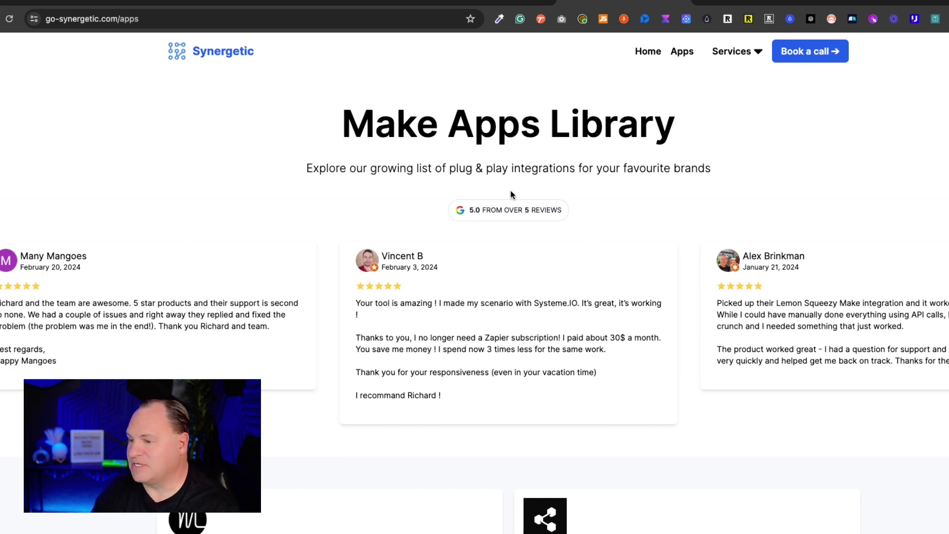
pyautogui.scroll(-7, 512, 194)
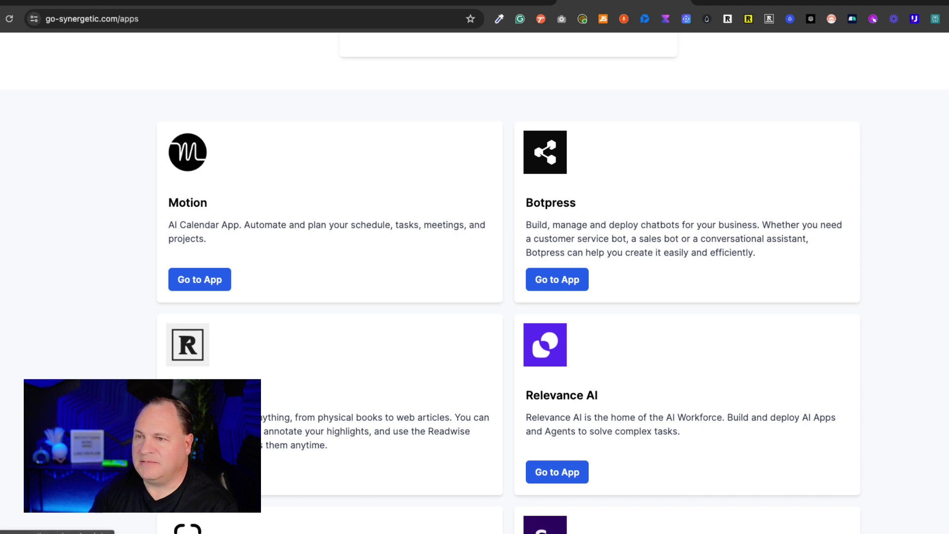
# Switch to the "Reader to Perplexity Summary" scenario in Make and check the Readwise trigger's connection and limit.
pyautogui.click(185, 2)
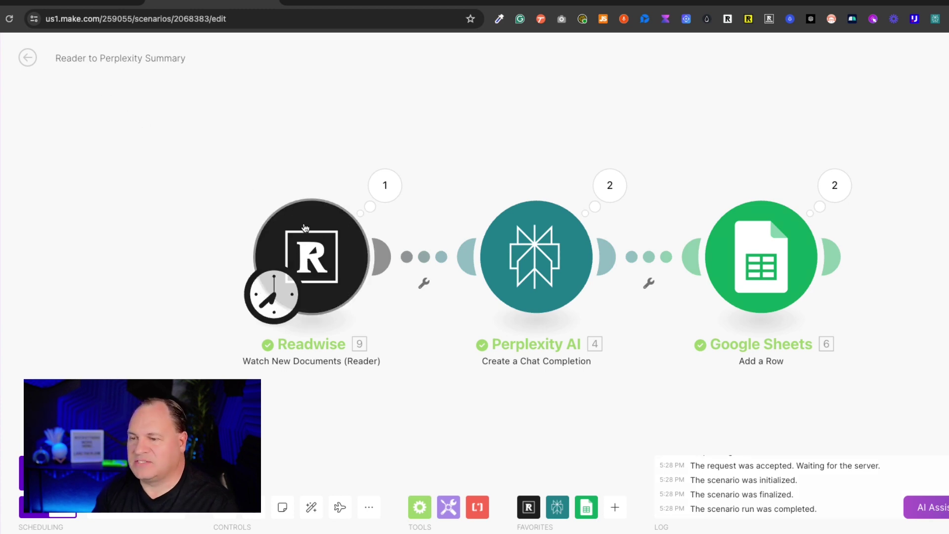
pyautogui.click(319, 261)
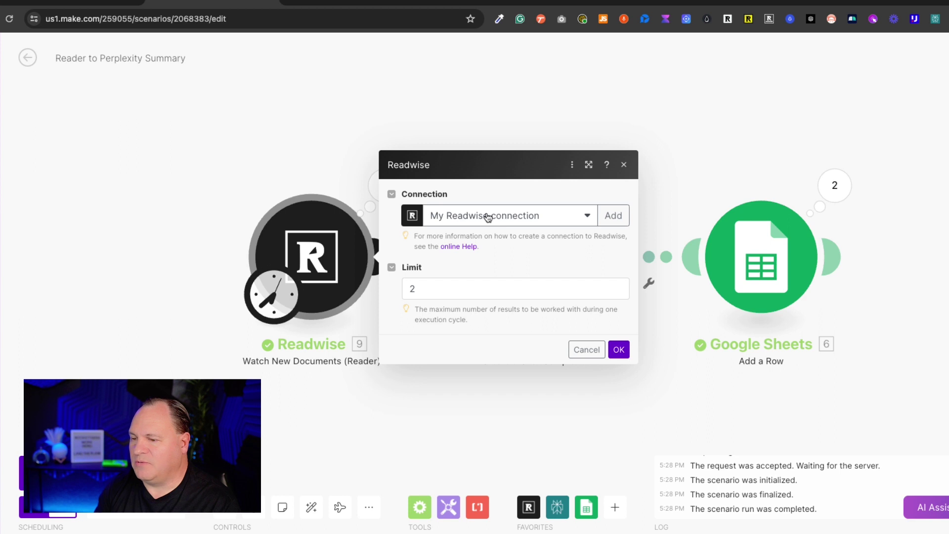
pyautogui.click(277, 159)
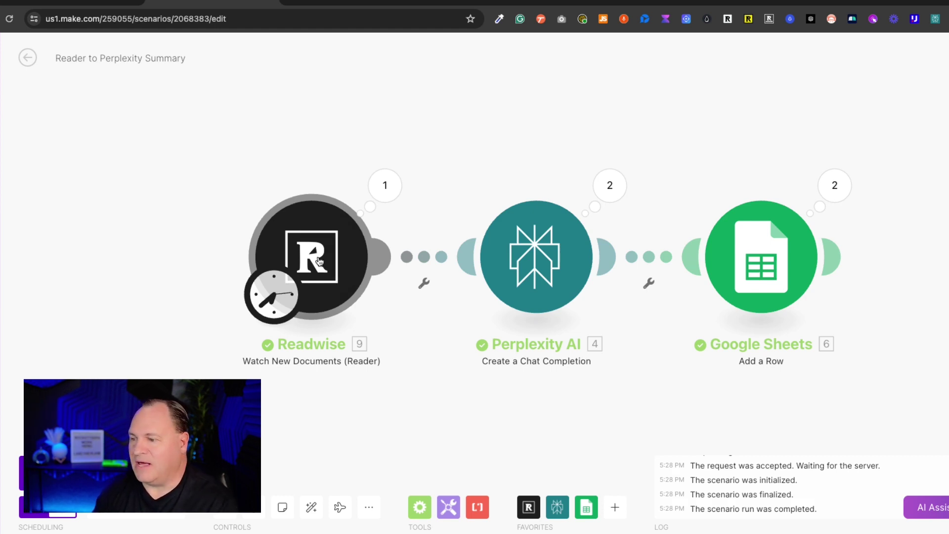
# Check the Perplexity AI module's connection and model, and look at the Readwise module's settings once more.
pyautogui.click(547, 256)
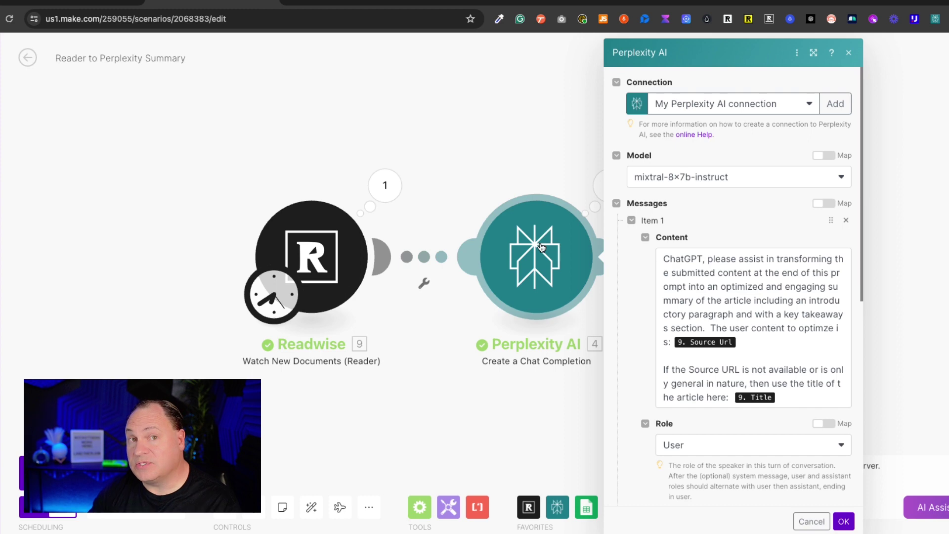
pyautogui.click(520, 169)
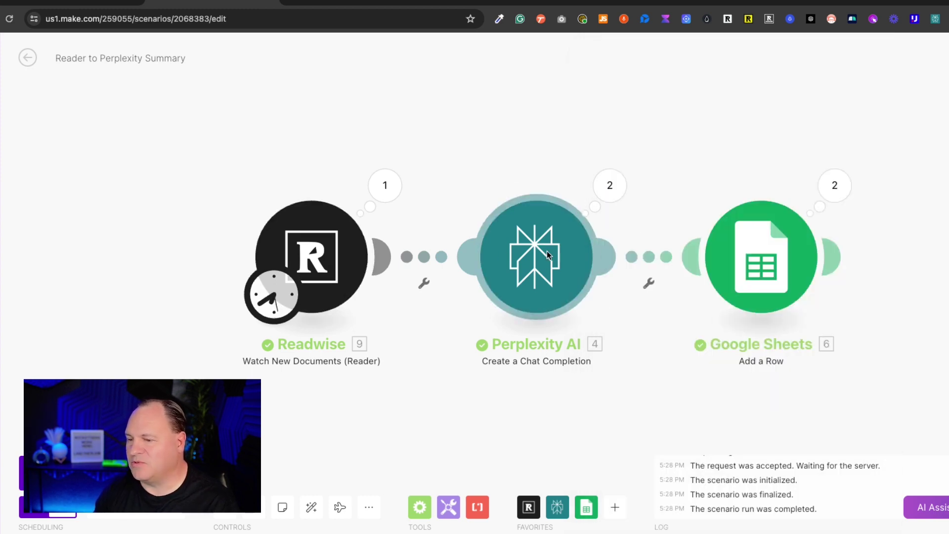
pyautogui.click(328, 265)
pyautogui.click(411, 113)
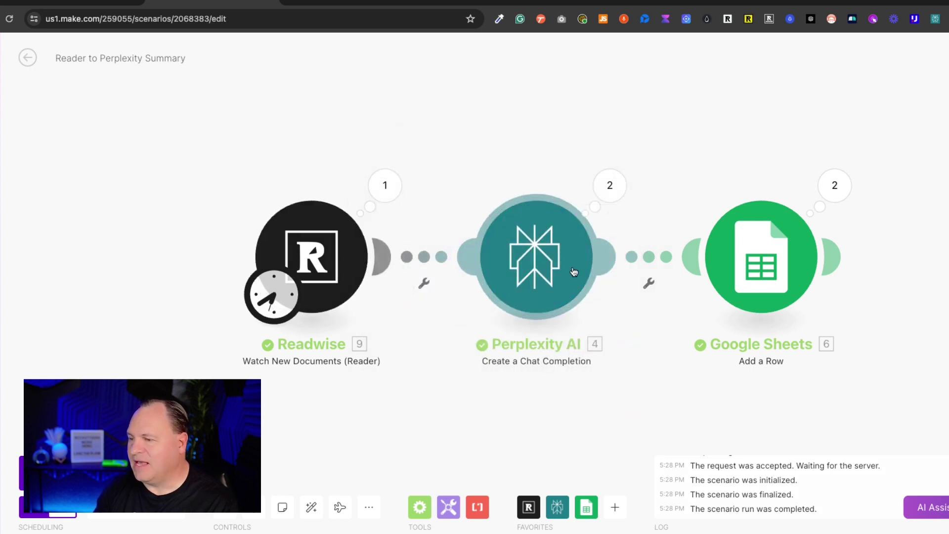
# Examine the Perplexity AI module's summary prompt with its mapped Source Url and Title, plus its role and max tokens.
pyautogui.click(544, 238)
pyautogui.scroll(-1, 686, 381)
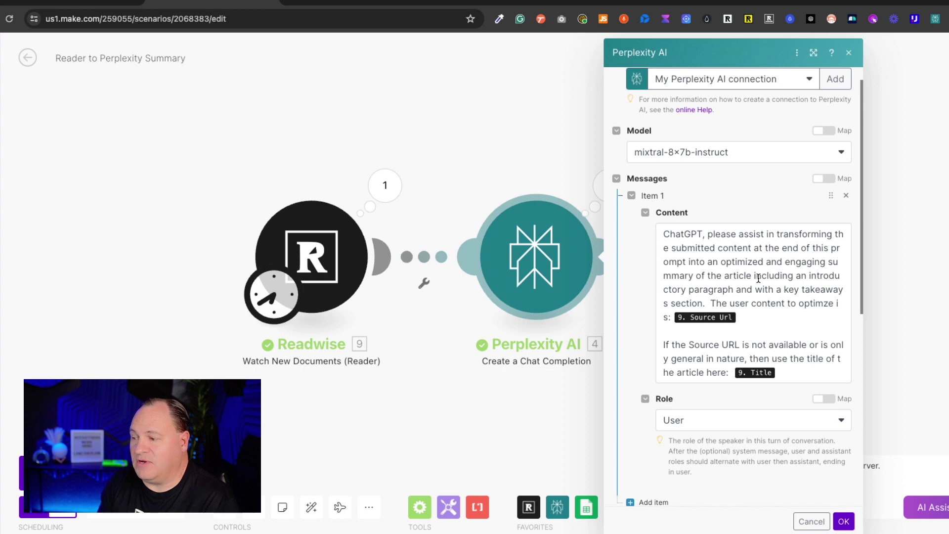
pyautogui.scroll(-3, 759, 278)
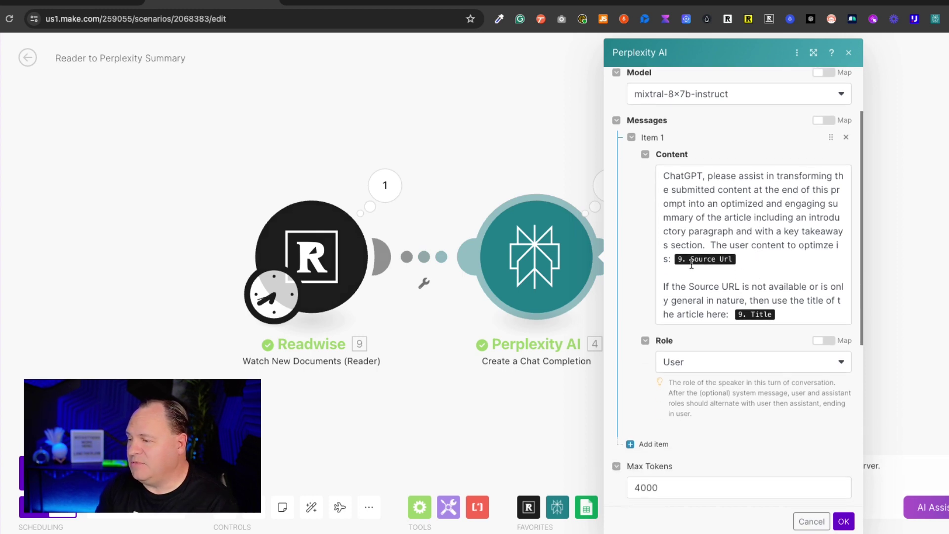
pyautogui.scroll(-1, 724, 288)
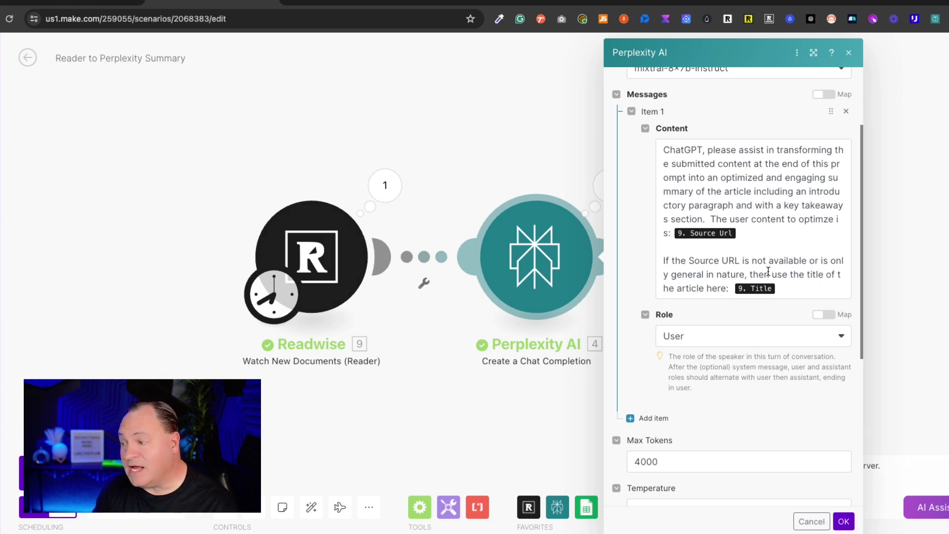
pyautogui.moveTo(756, 289)
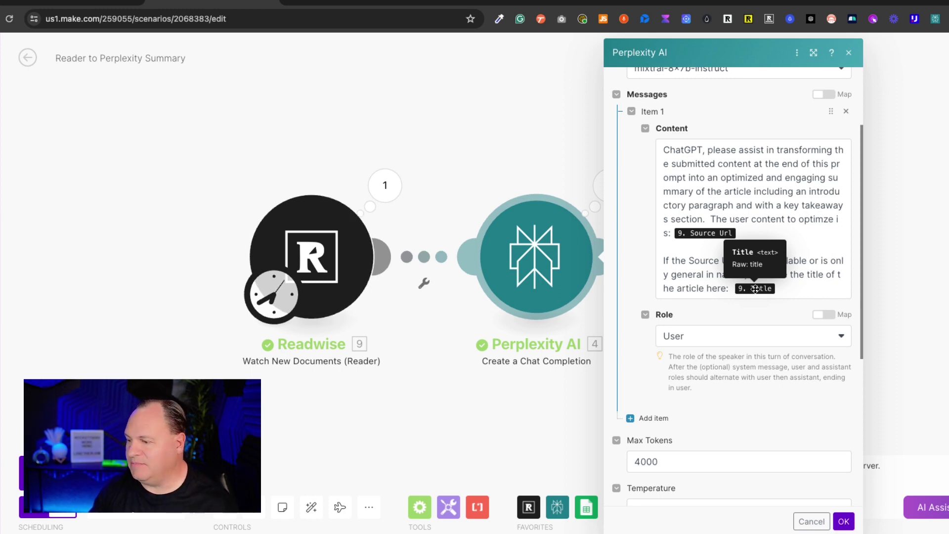
pyautogui.click(512, 154)
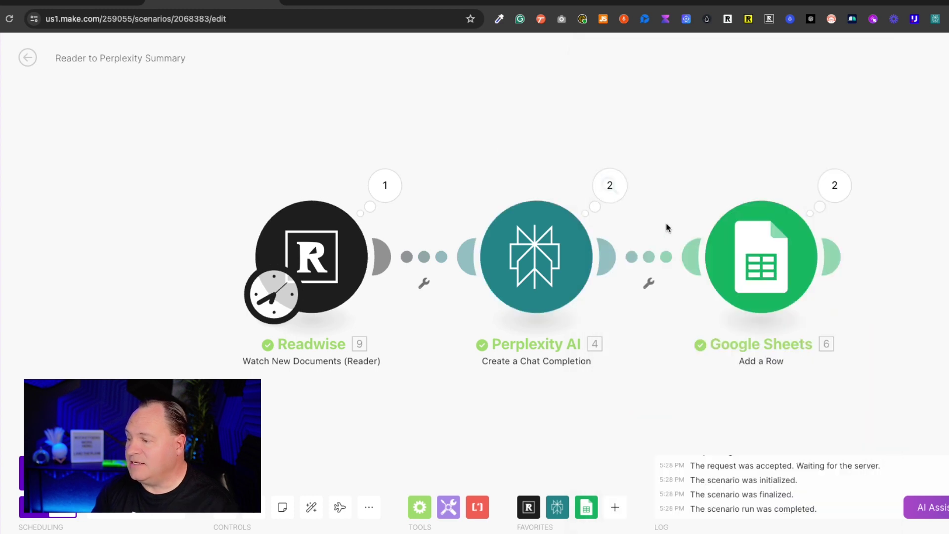
# Revisit the cold-email article on Medium and in Reader, returning to the Make scenario to discard the empty module after Google Sheets.
pyautogui.click(803, 272)
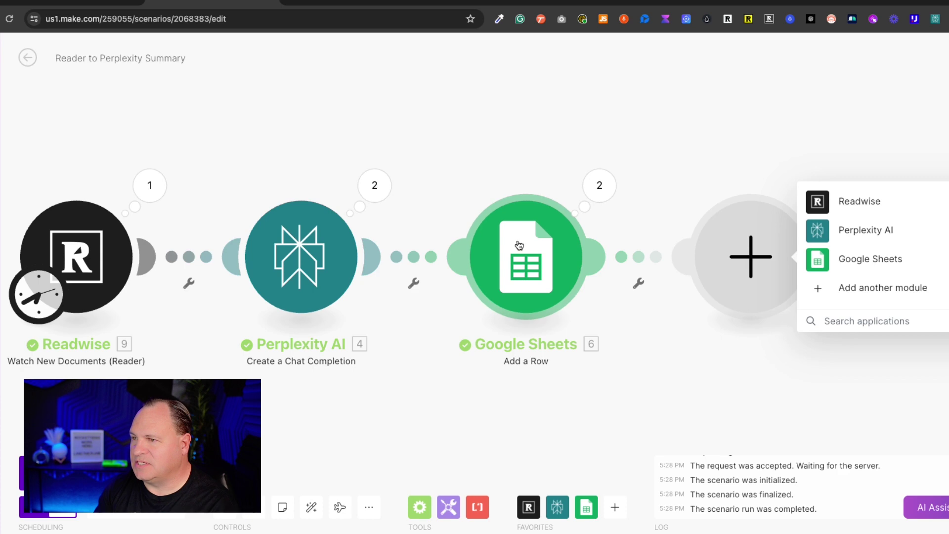
pyautogui.hscroll(-5, 335, 153)
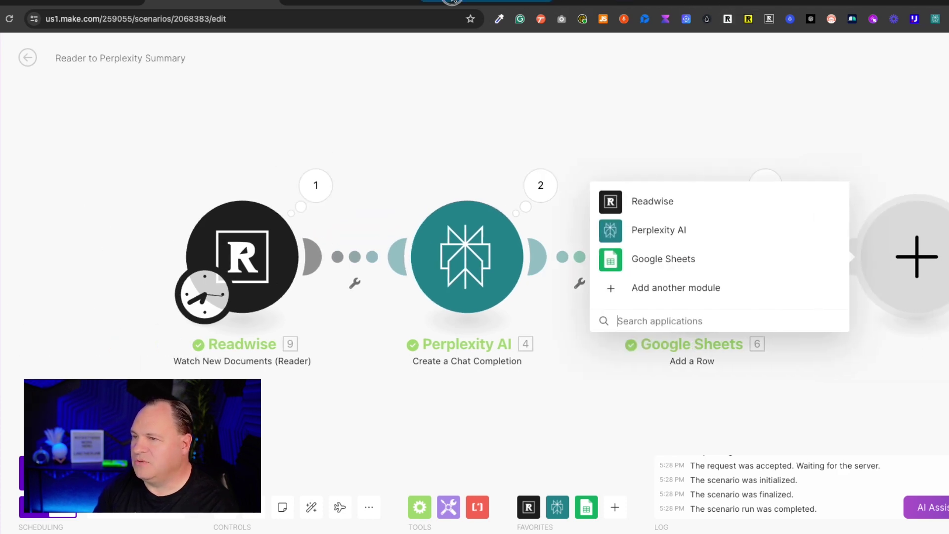
pyautogui.click(452, 2)
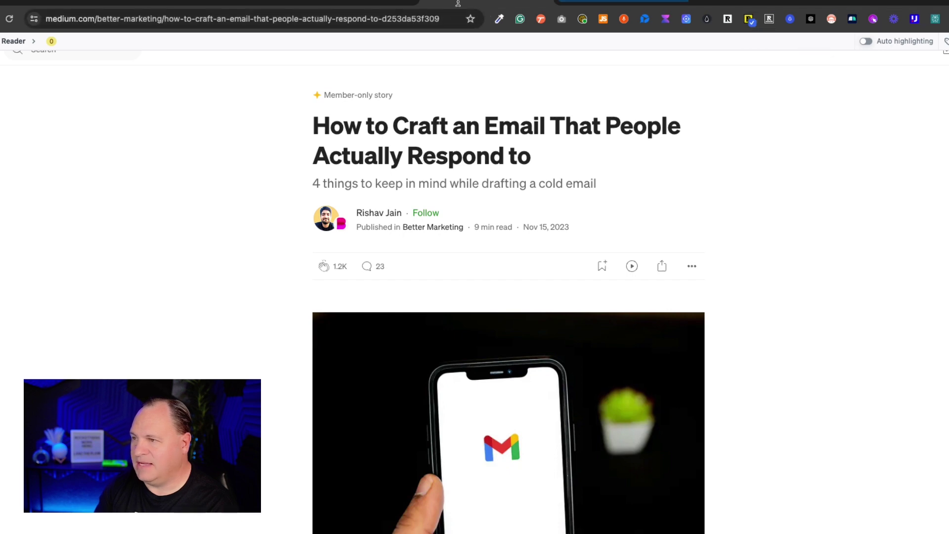
pyautogui.click(724, 4)
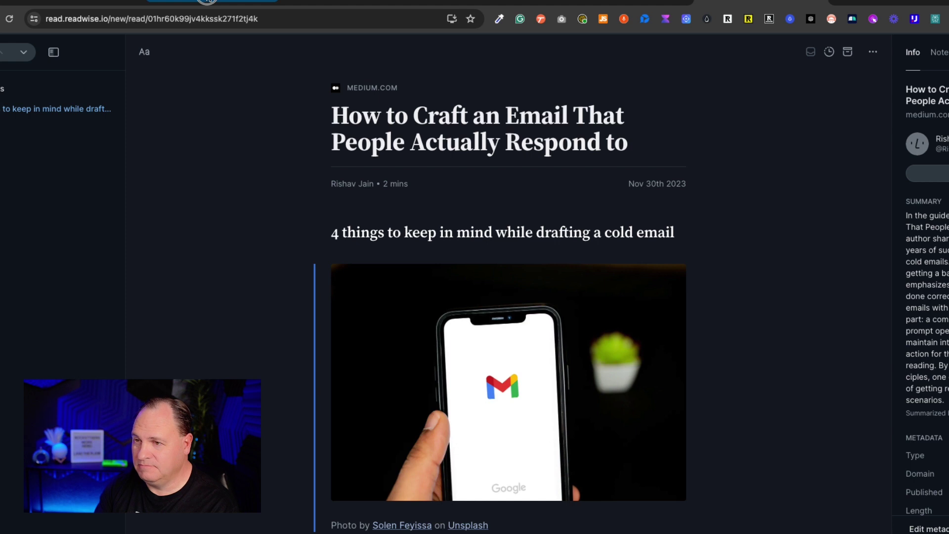
pyautogui.click(207, 2)
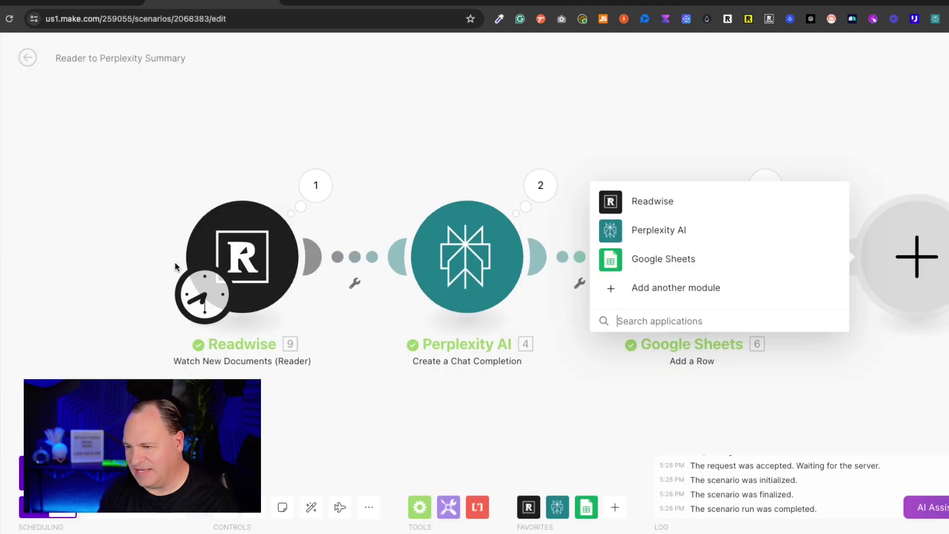
pyautogui.click(286, 123)
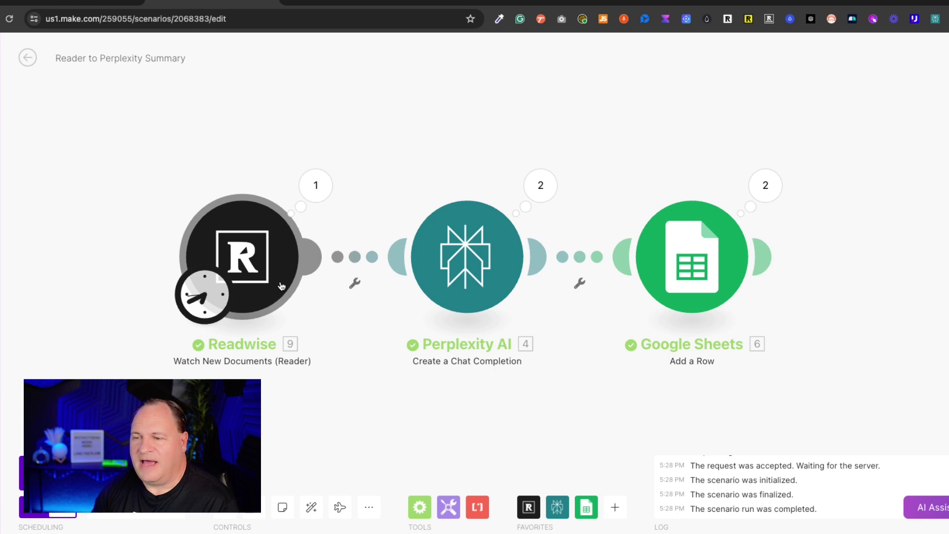
# Check the Readwise trigger's connection and limit, along with the scenario's schedule frequency and run time.
pyautogui.click(260, 270)
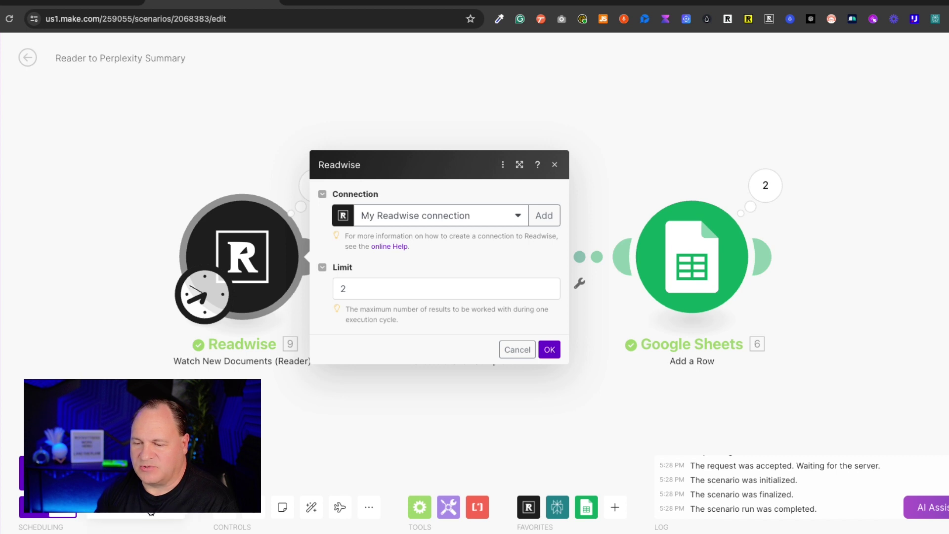
pyautogui.click(204, 295)
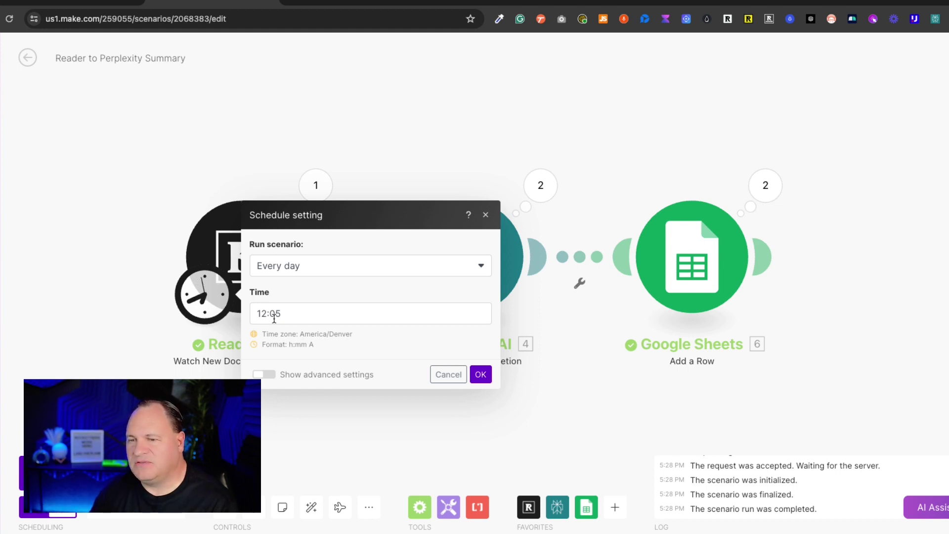
pyautogui.click(152, 144)
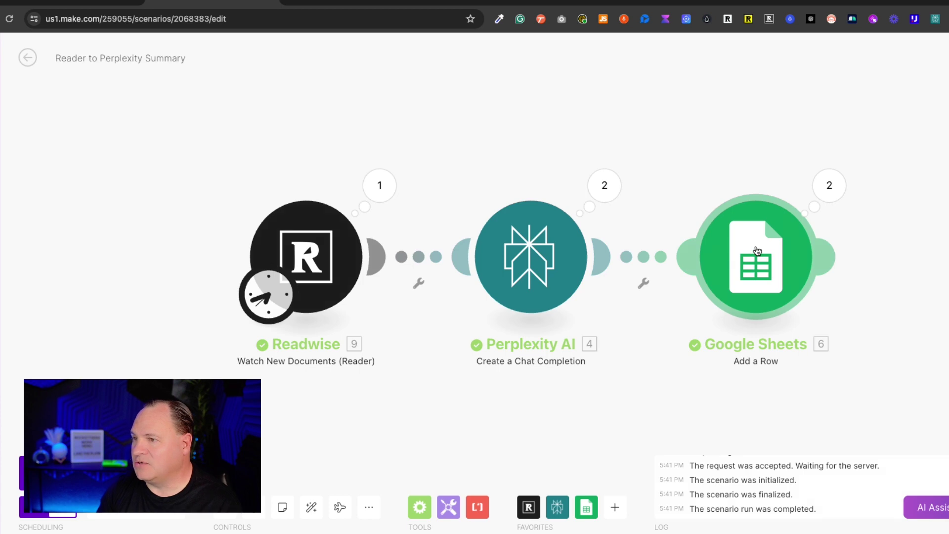
# Review the article summaries on Sheet5 of the Perplexity Test Data spreadsheet and return to the Make scenario.
pyautogui.click(343, 2)
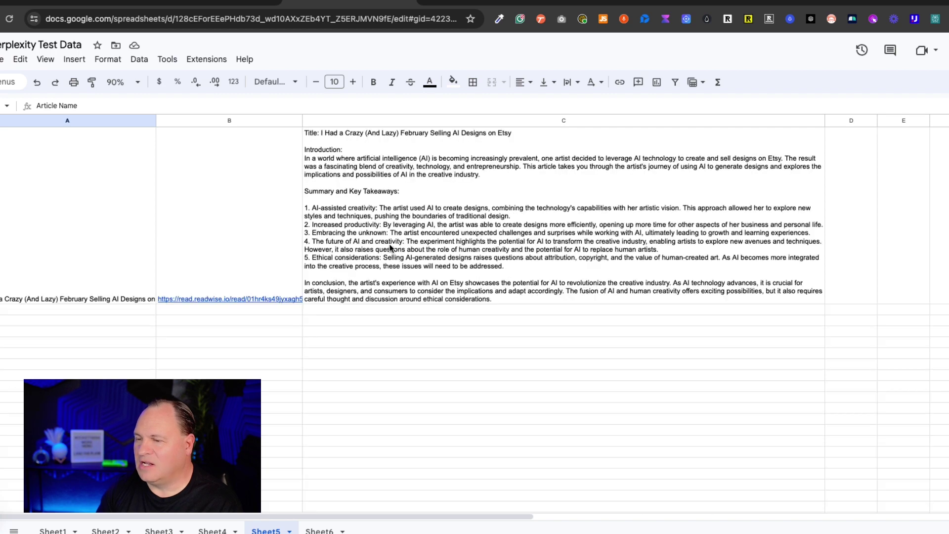
pyautogui.scroll(5, 360, 252)
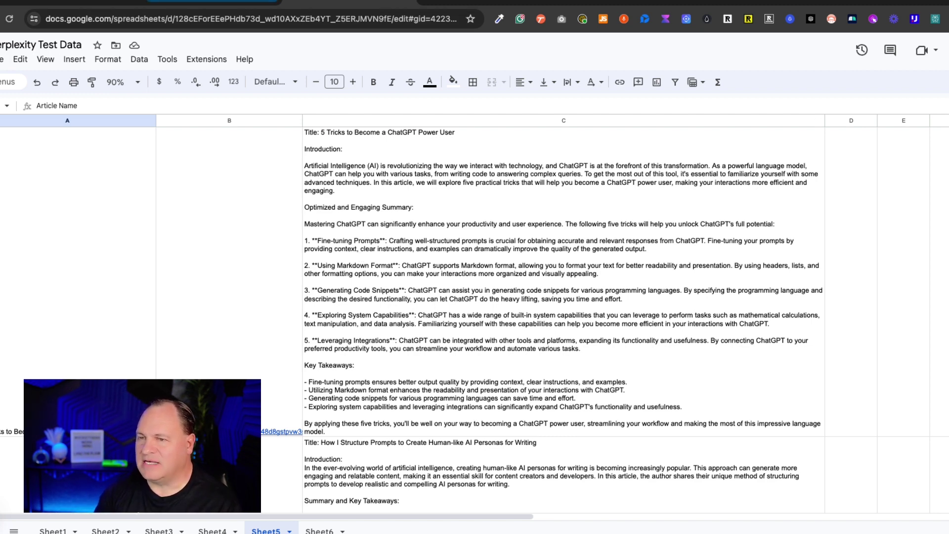
pyautogui.click(212, 1)
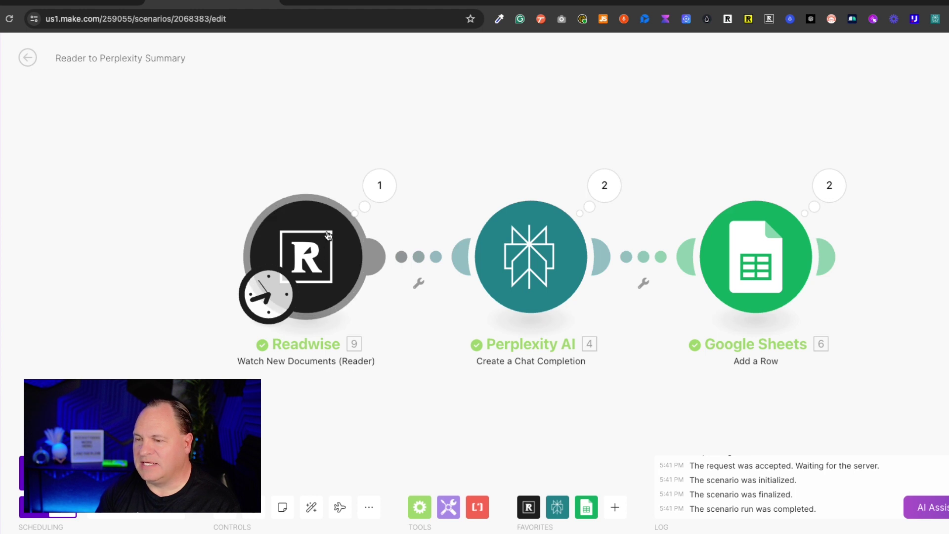
# Revisit the Readwise trigger and the Perplexity AI module's model, summary prompt and mapped Source Url and Title, leaving both unchanged.
pyautogui.click(321, 262)
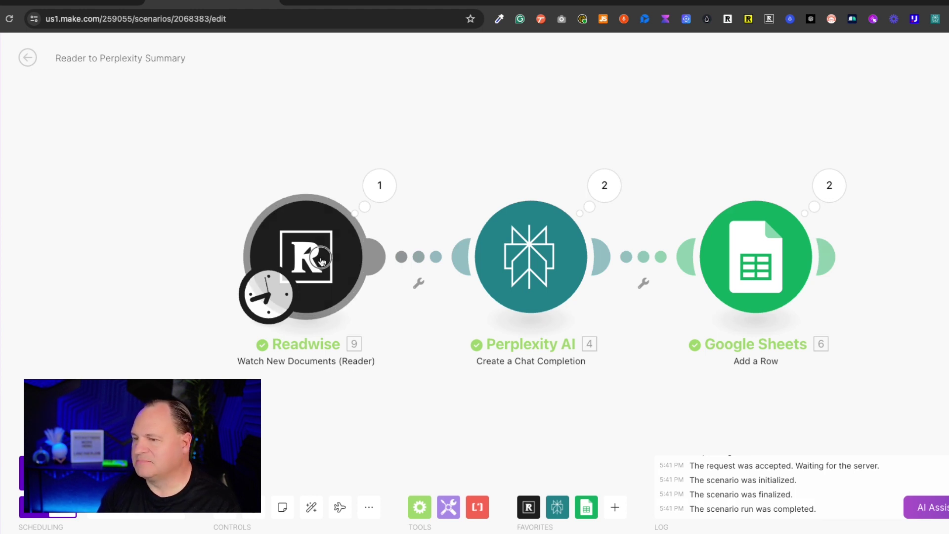
pyautogui.click(485, 148)
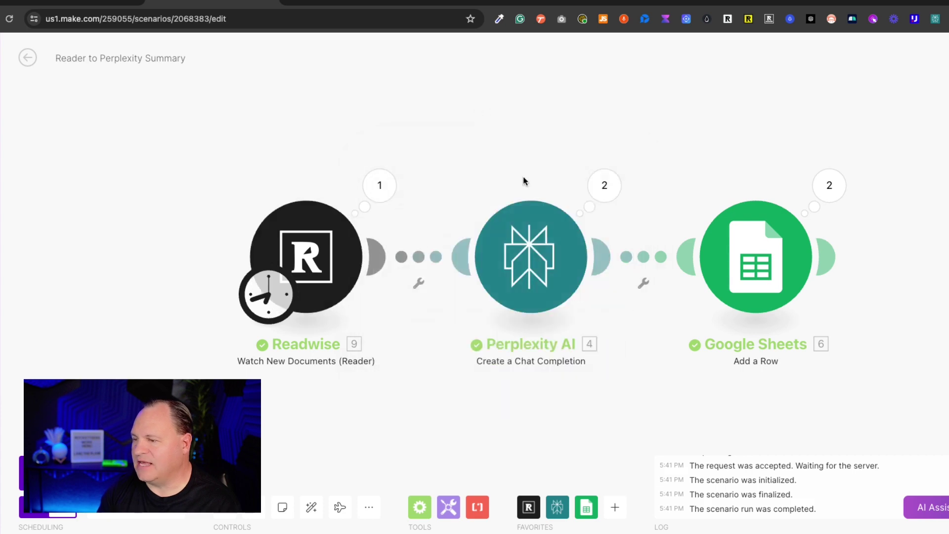
pyautogui.click(538, 259)
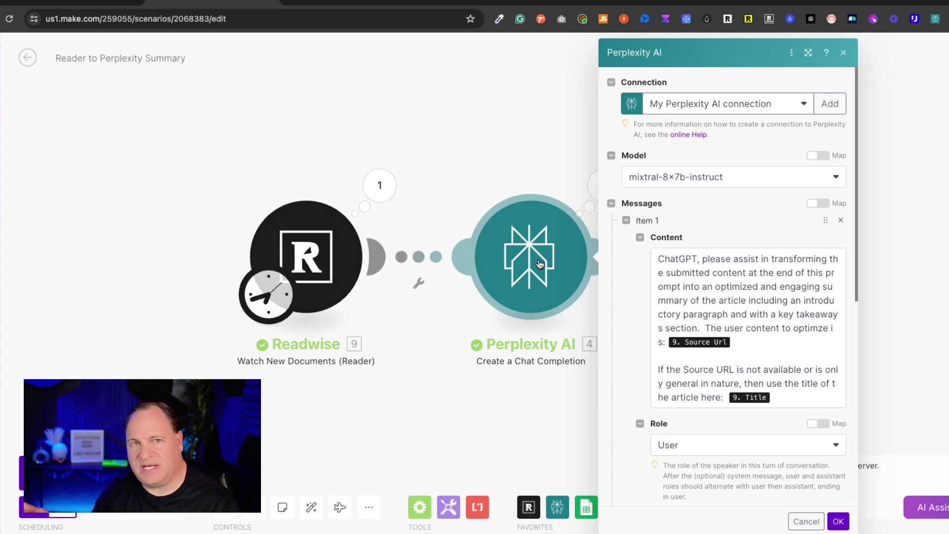
pyautogui.click(504, 140)
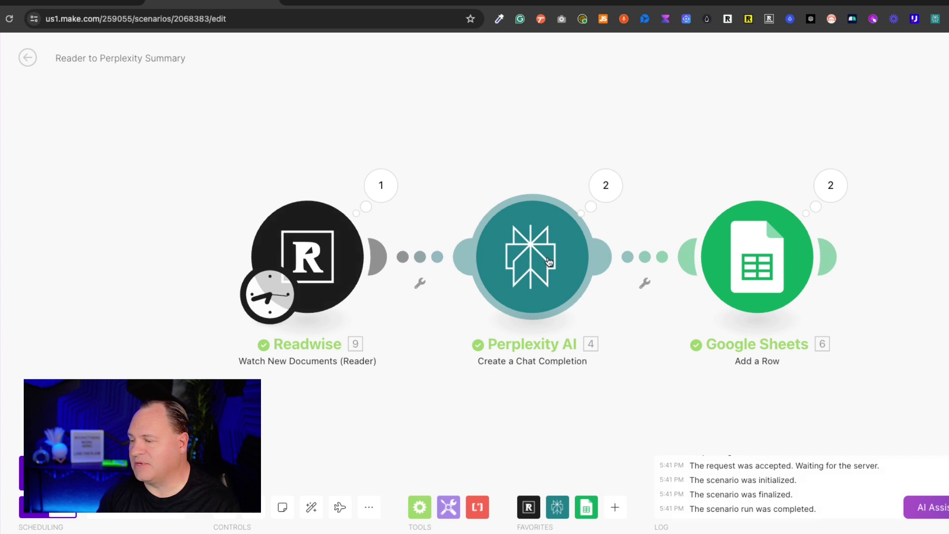
# Examine the Google Sheets module's target sheet and its mappings for article name, URL and Perplexity summary, returning to the cold-email article on Medium.
pyautogui.click(772, 262)
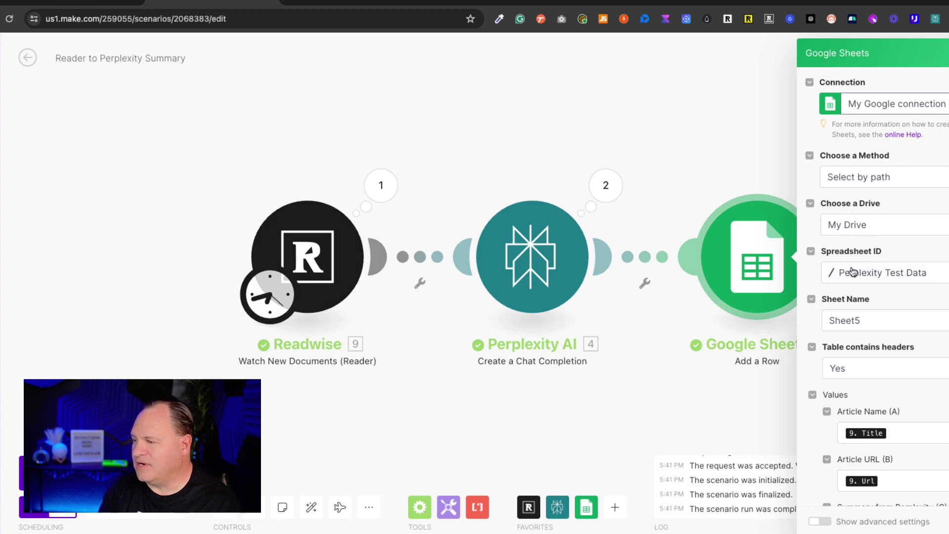
pyautogui.scroll(-1, 852, 271)
pyautogui.scroll(-4, 871, 237)
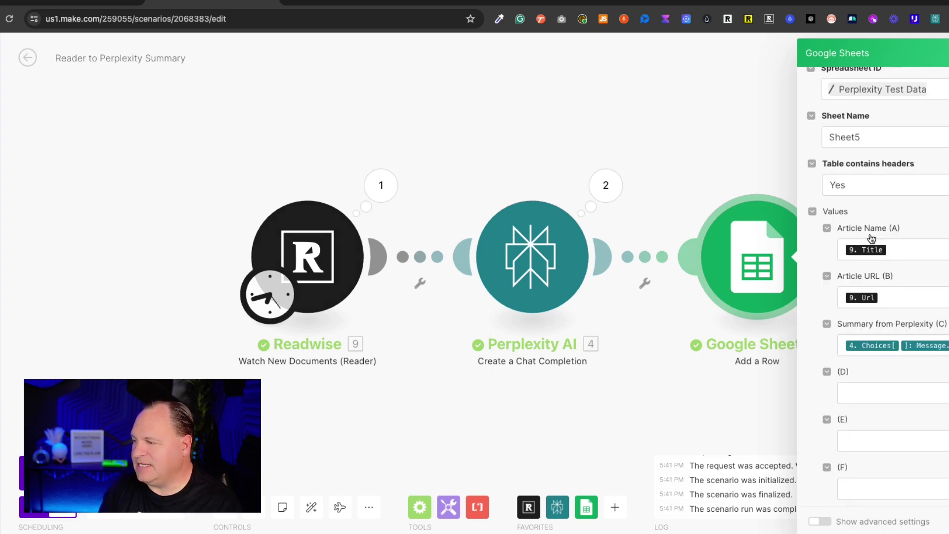
pyautogui.scroll(-1, 872, 239)
pyautogui.scroll(-3, 870, 218)
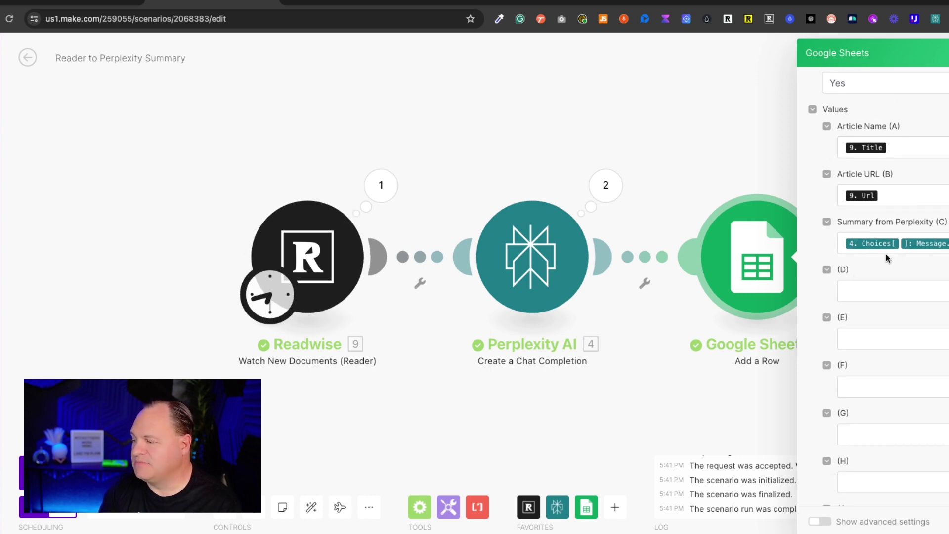
pyautogui.press('Escape')
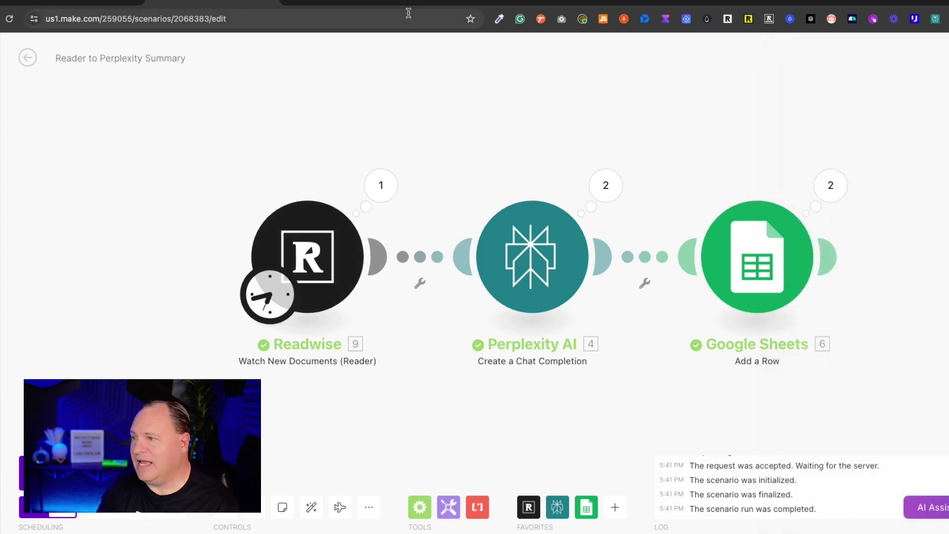
pyautogui.click(470, 2)
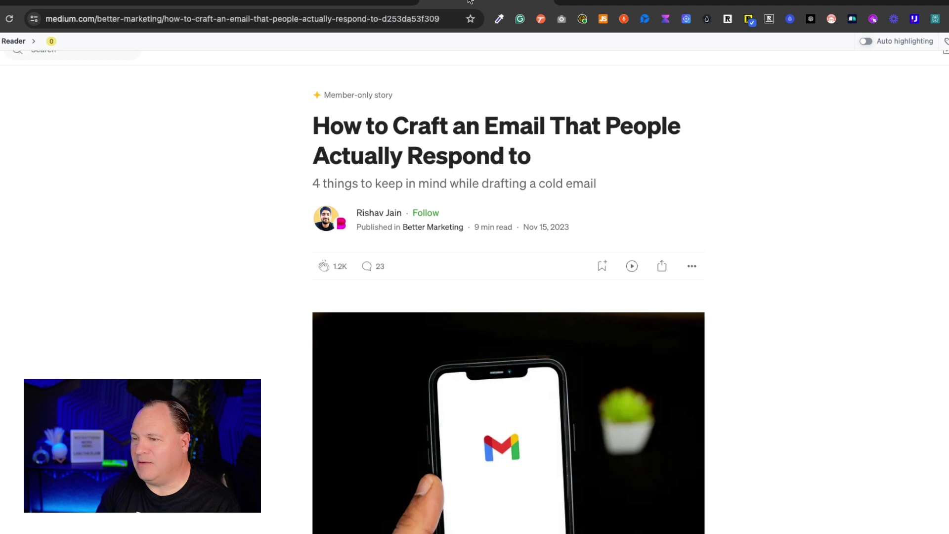